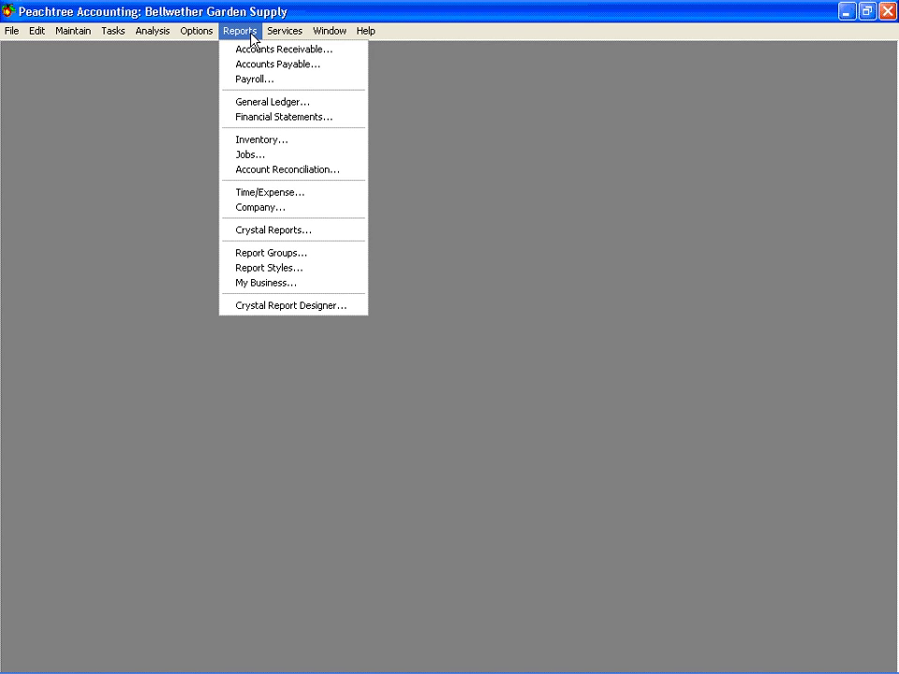
Select the Items Sold to Customers report from the Accounts Receivable report list.
click(261, 52)
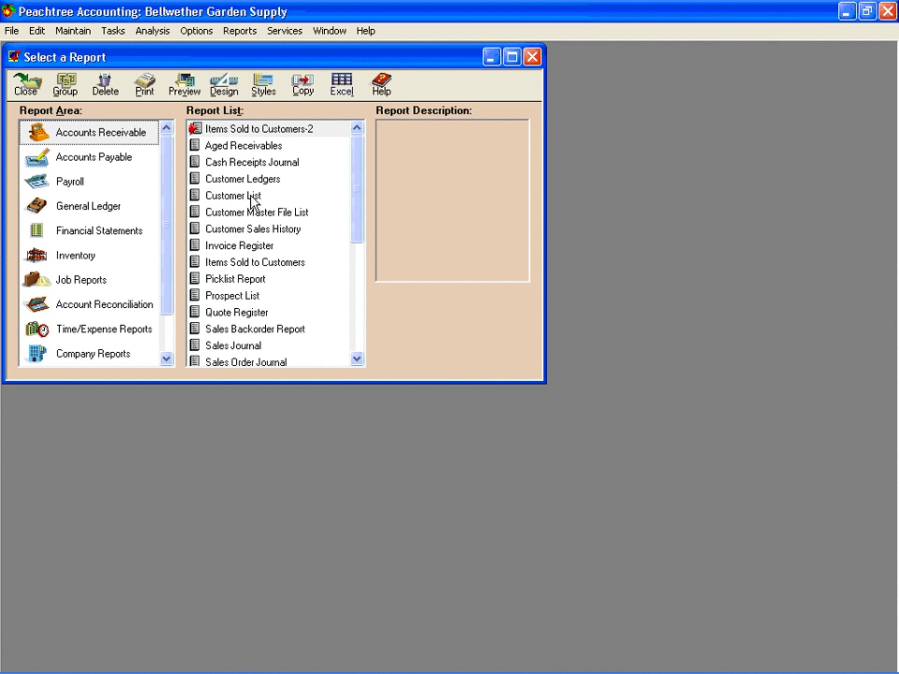
click(247, 267)
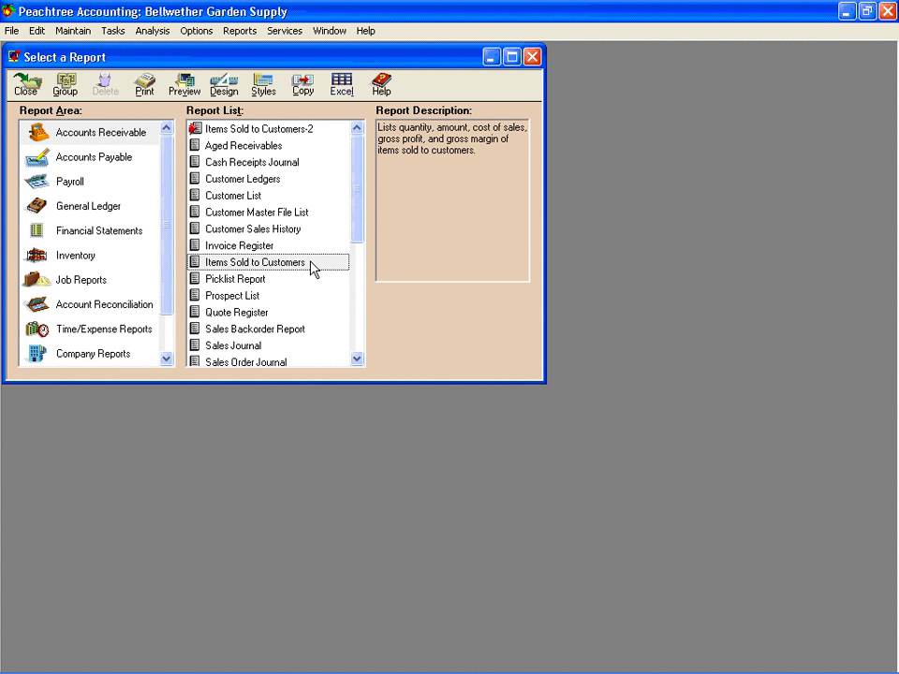
Preview the Items Sold to Customers report with the Date range set to All.
click(184, 86)
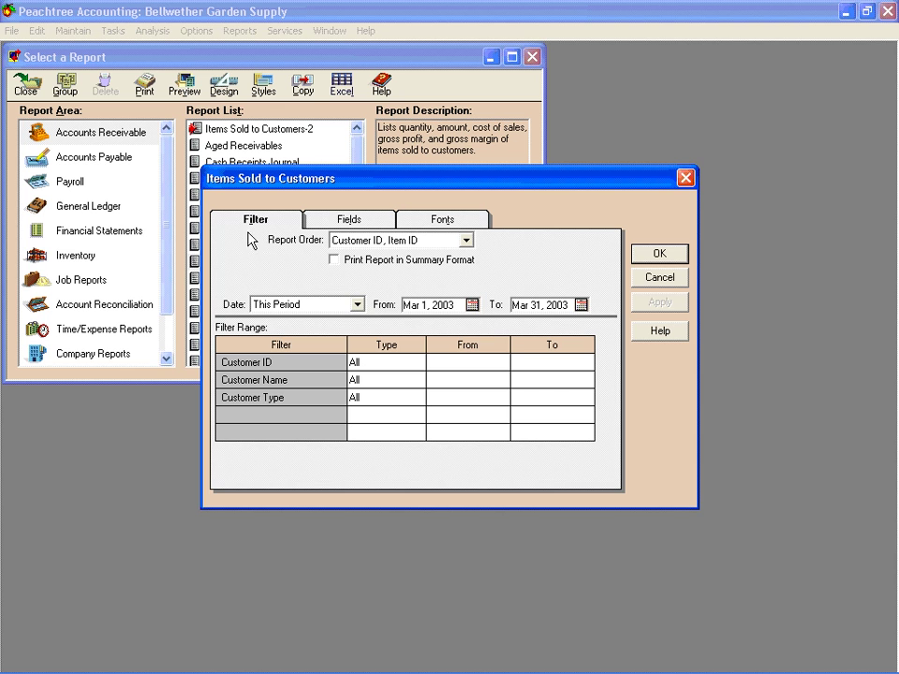
click(357, 305)
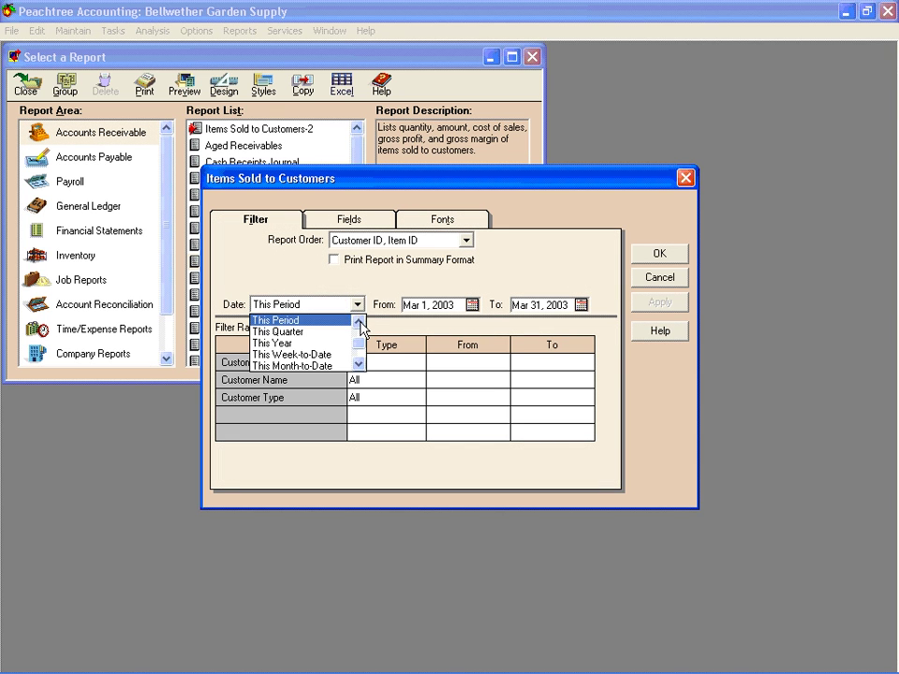
click(357, 321)
click(358, 322)
click(338, 321)
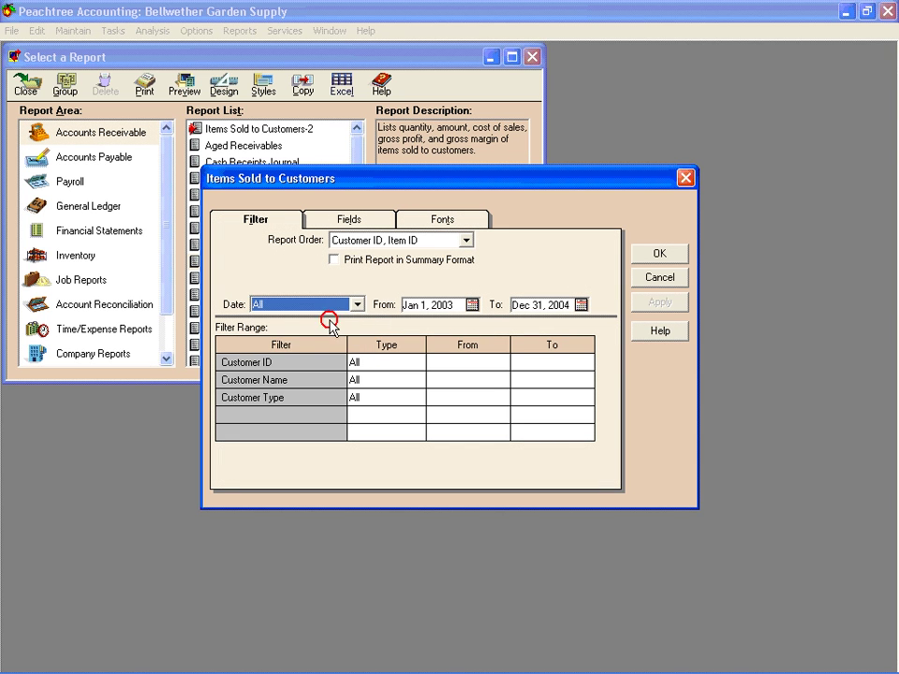
click(649, 255)
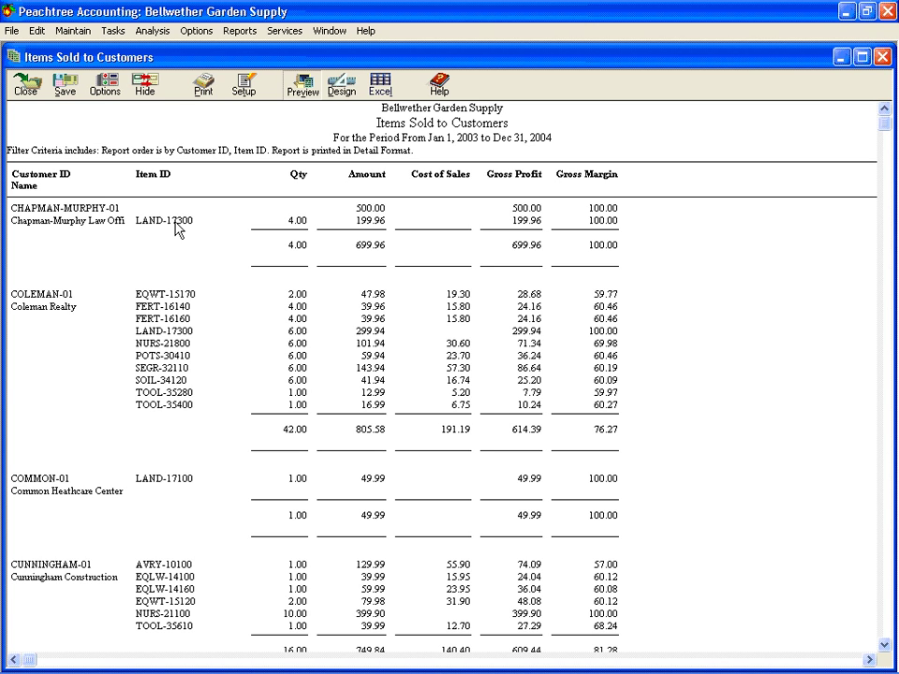
click(247, 34)
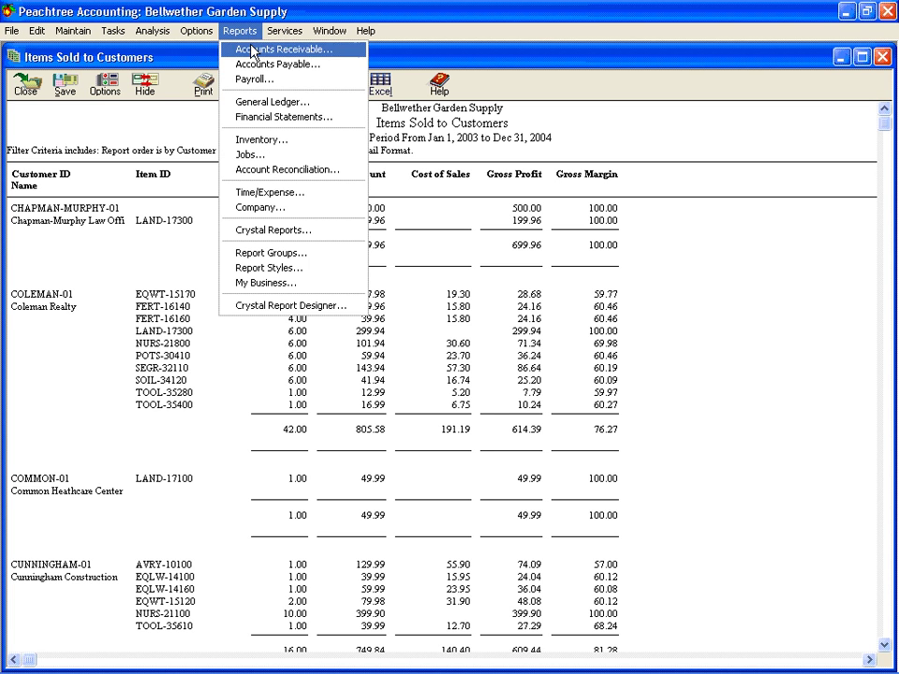
click(263, 141)
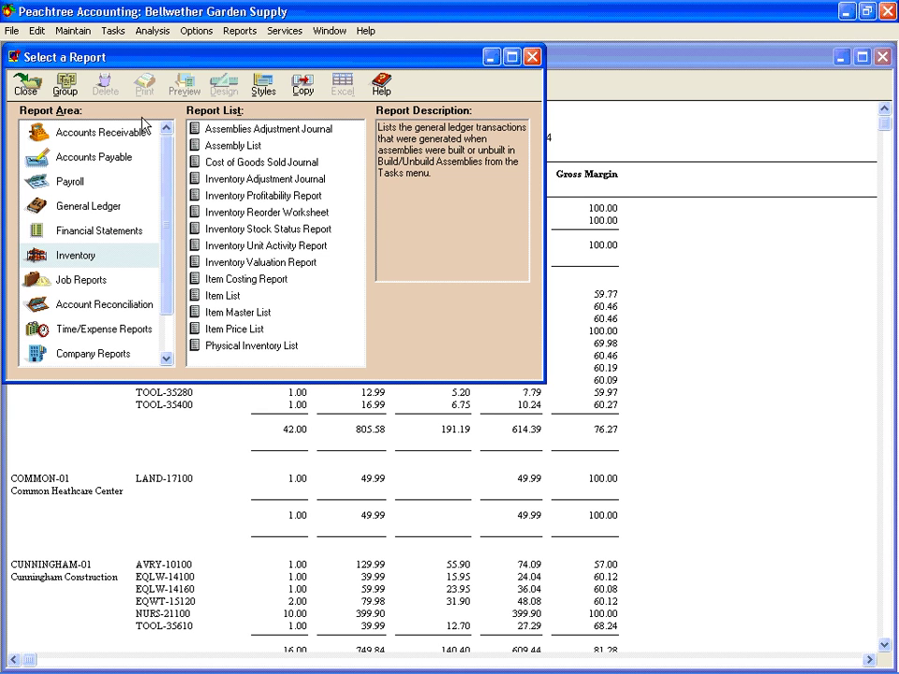
click(26, 82)
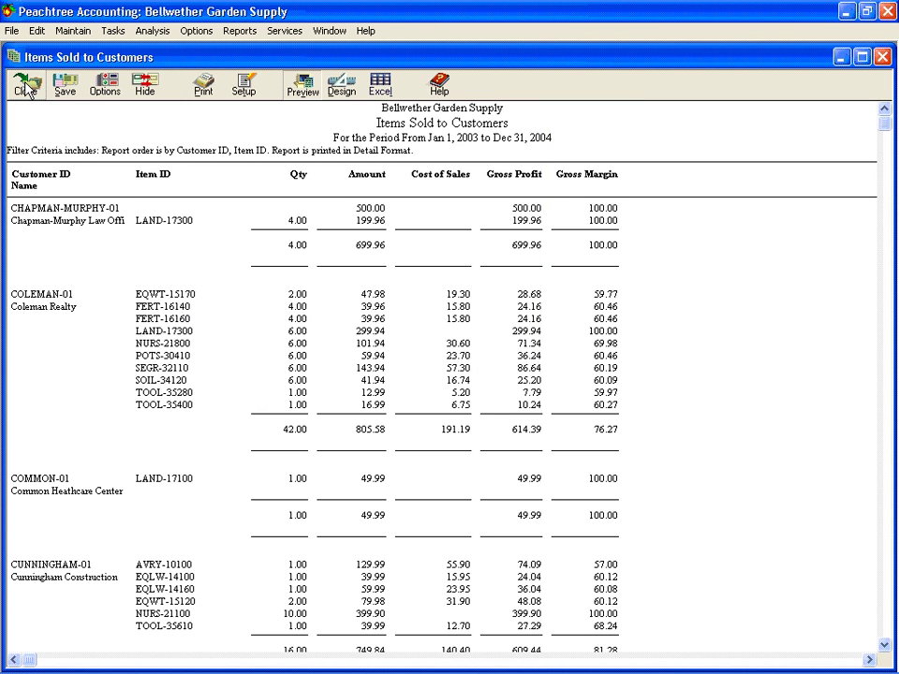
Copy the Items Sold to Customers report to Excel as a new workbook.
click(391, 87)
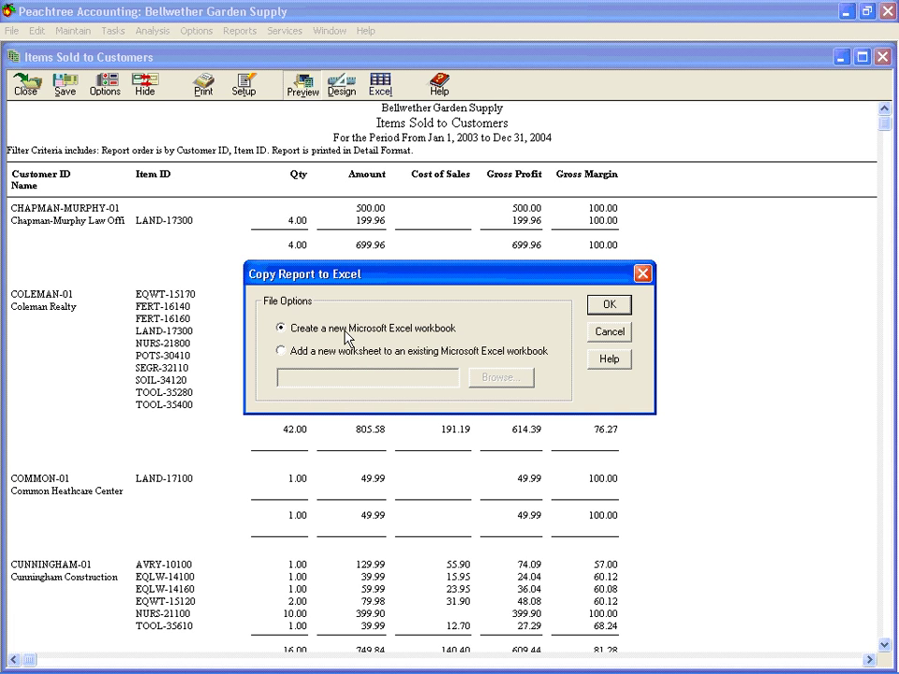
click(608, 305)
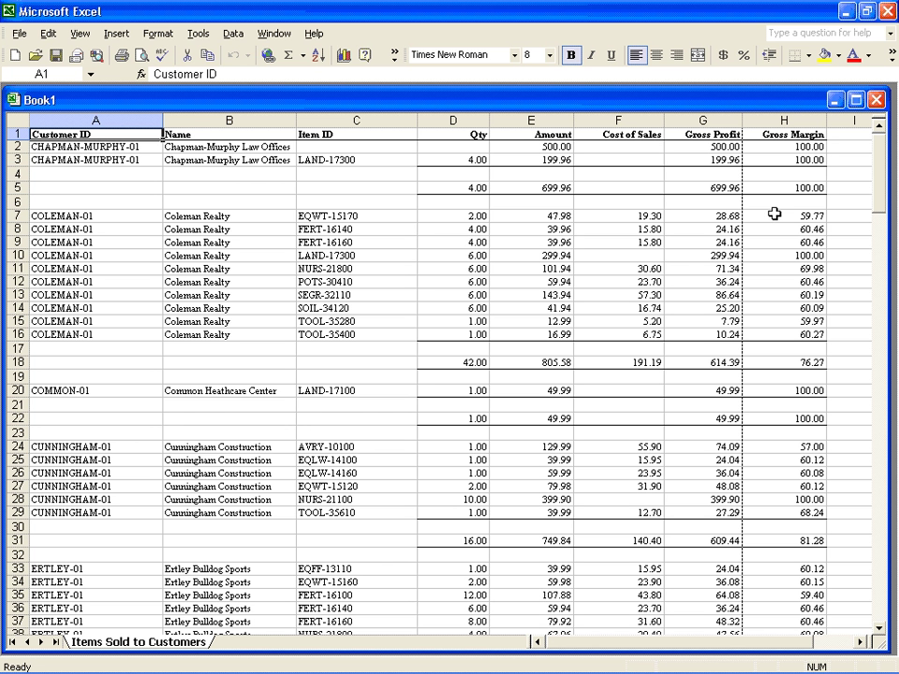
Maximize the Book1 workbook and review its Header and Footer settings, keeping them unchanged.
click(856, 99)
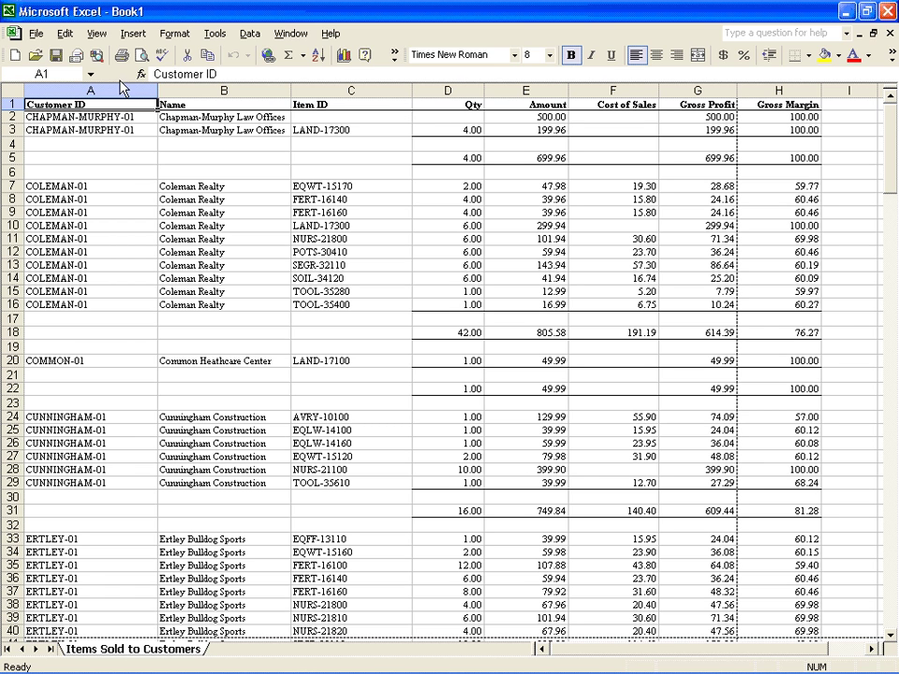
click(97, 34)
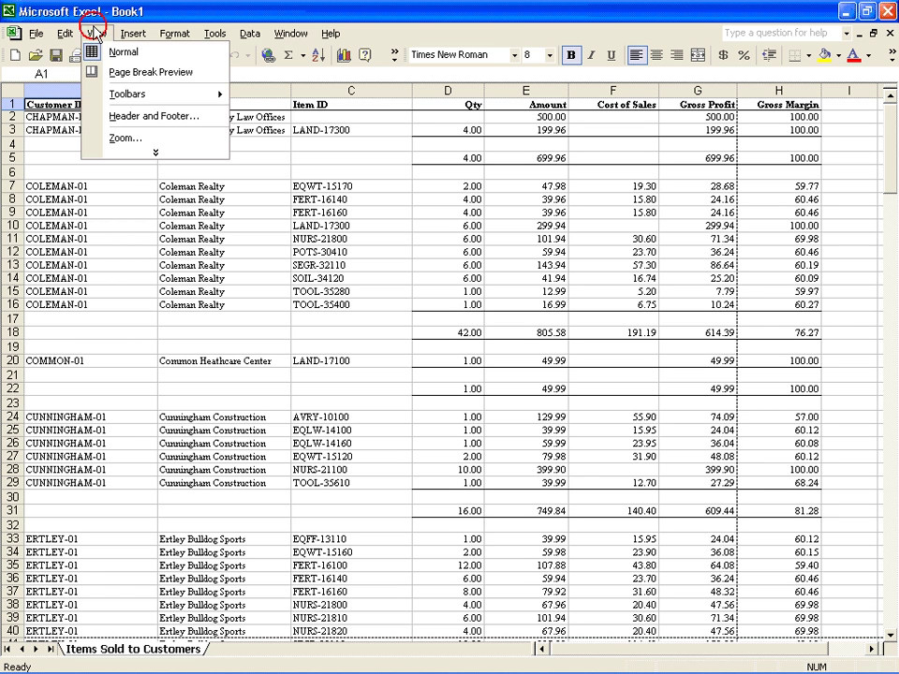
click(120, 117)
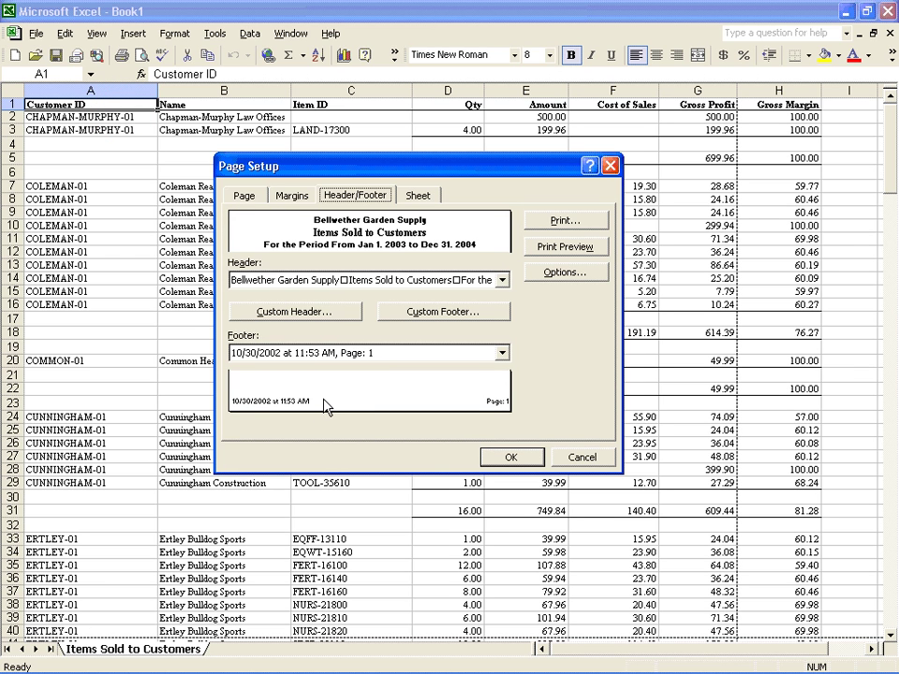
click(513, 458)
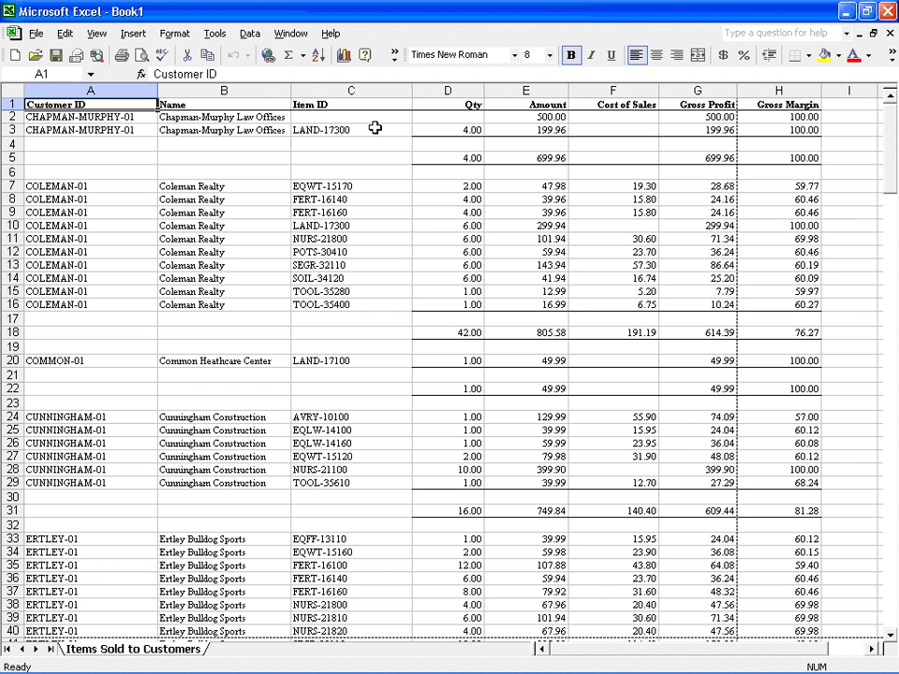
Select the whole worksheet and sort it by the Item ID column, ascending.
click(16, 90)
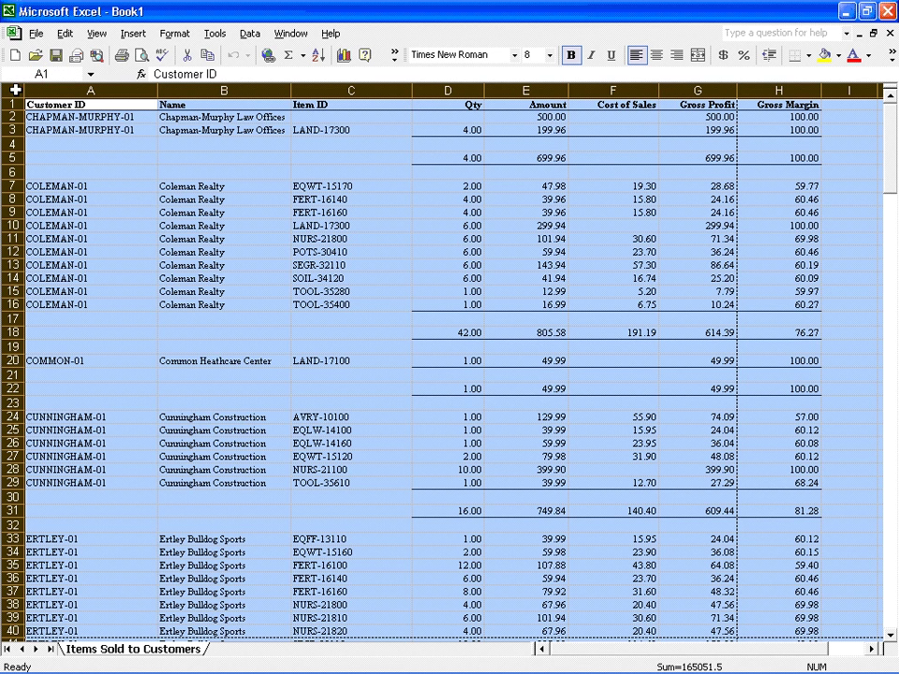
click(250, 34)
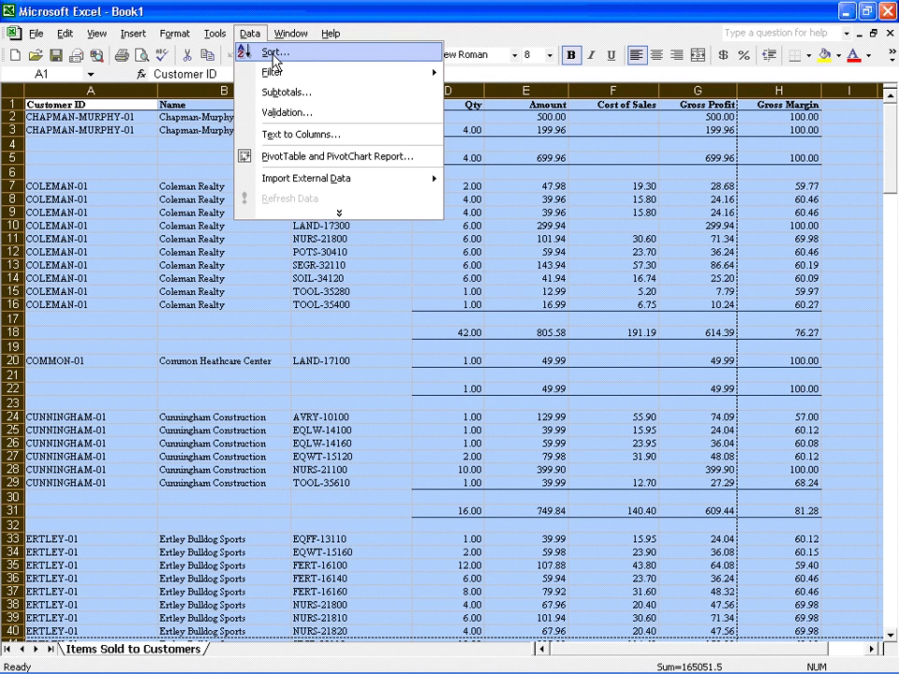
click(271, 54)
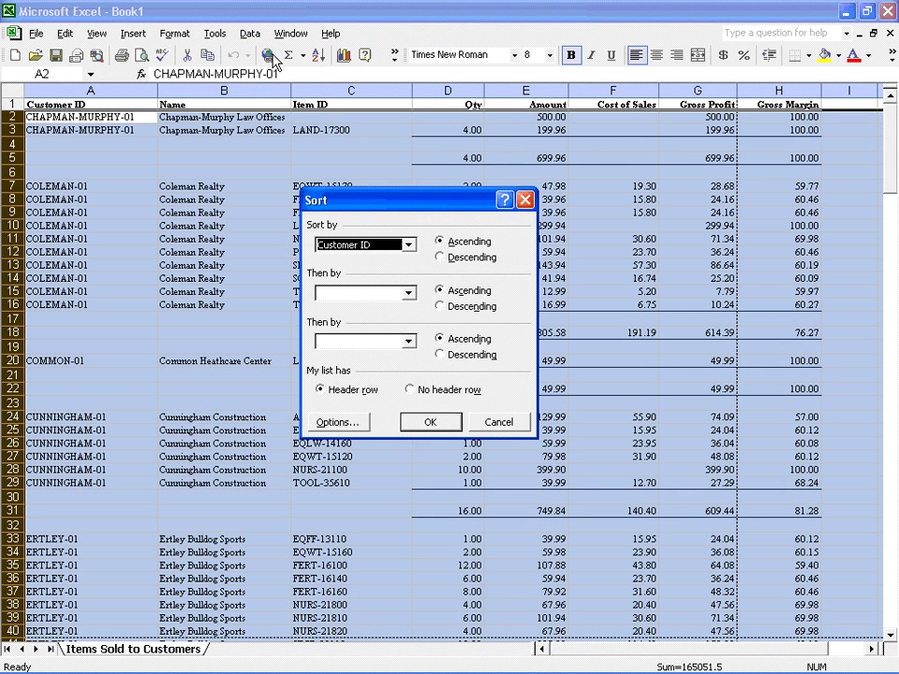
click(409, 246)
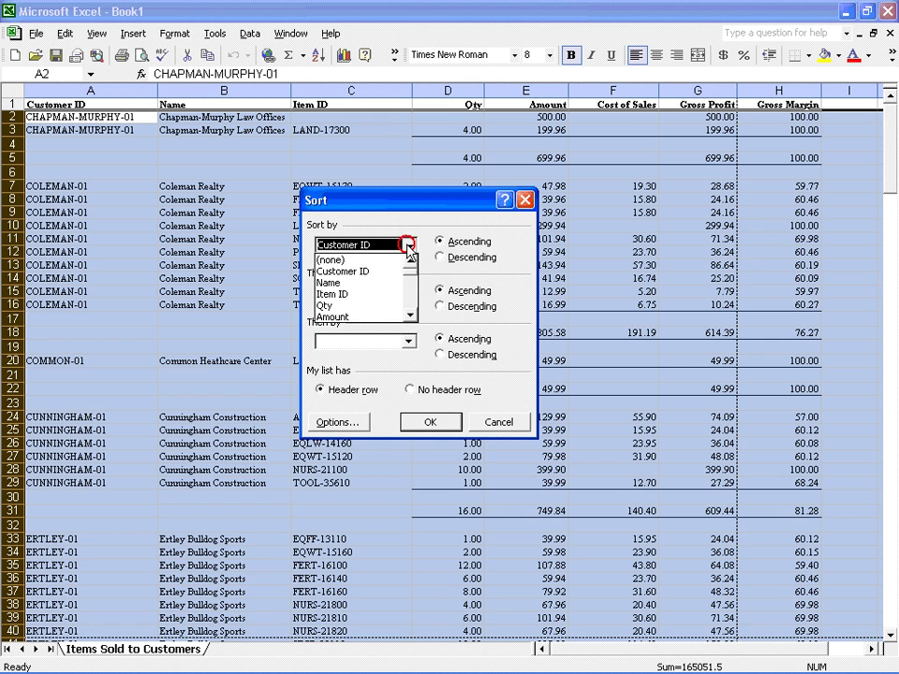
click(372, 295)
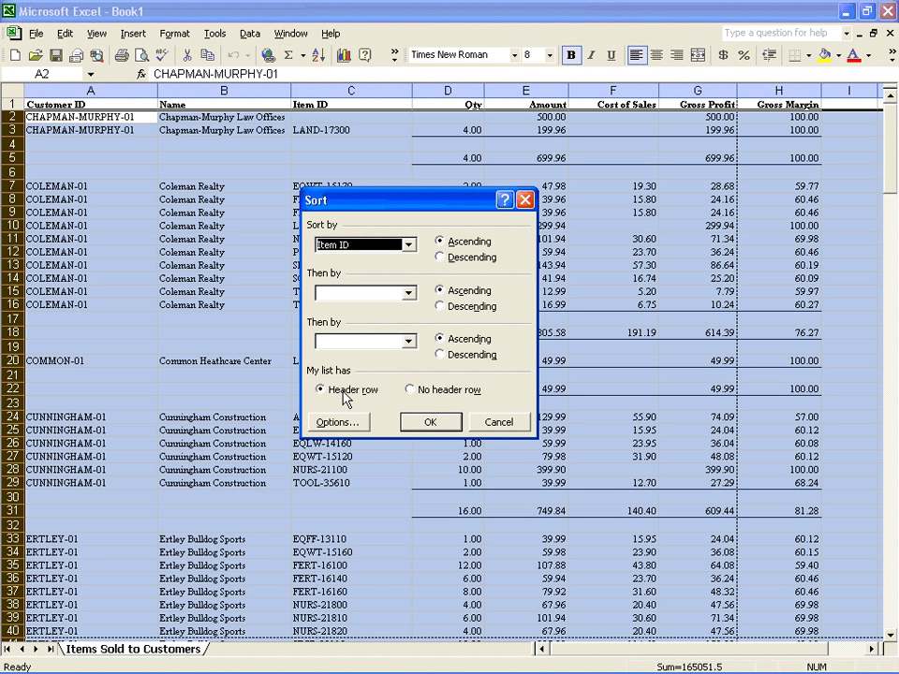
click(417, 422)
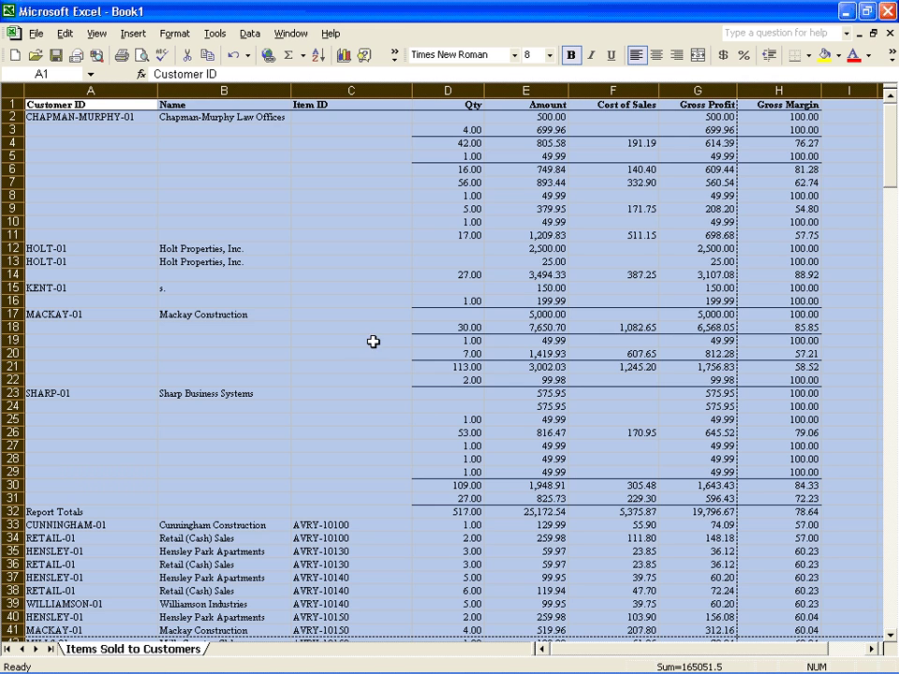
Scroll through the sorted rows from LAND-17100 to POTS-30200, then deselect the sheet.
scroll(364, 302, down, 1)
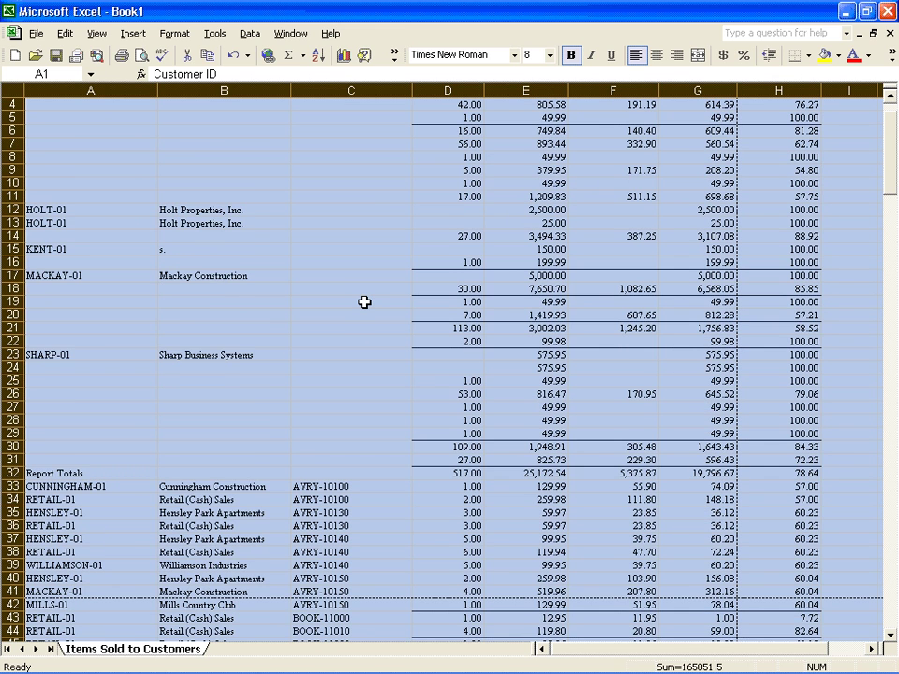
scroll(365, 301, down, 4)
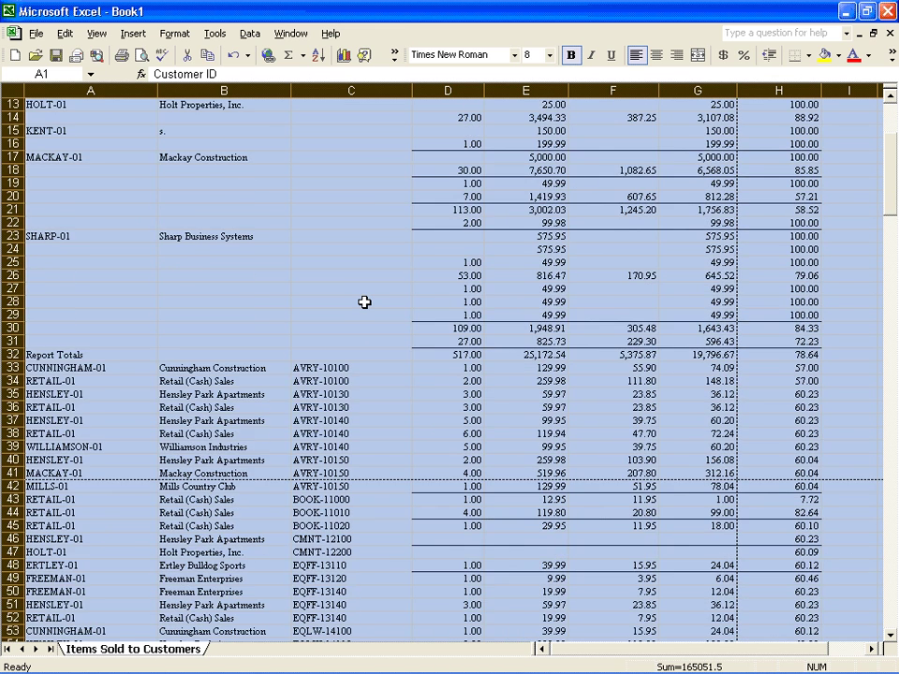
scroll(365, 302, down, 2)
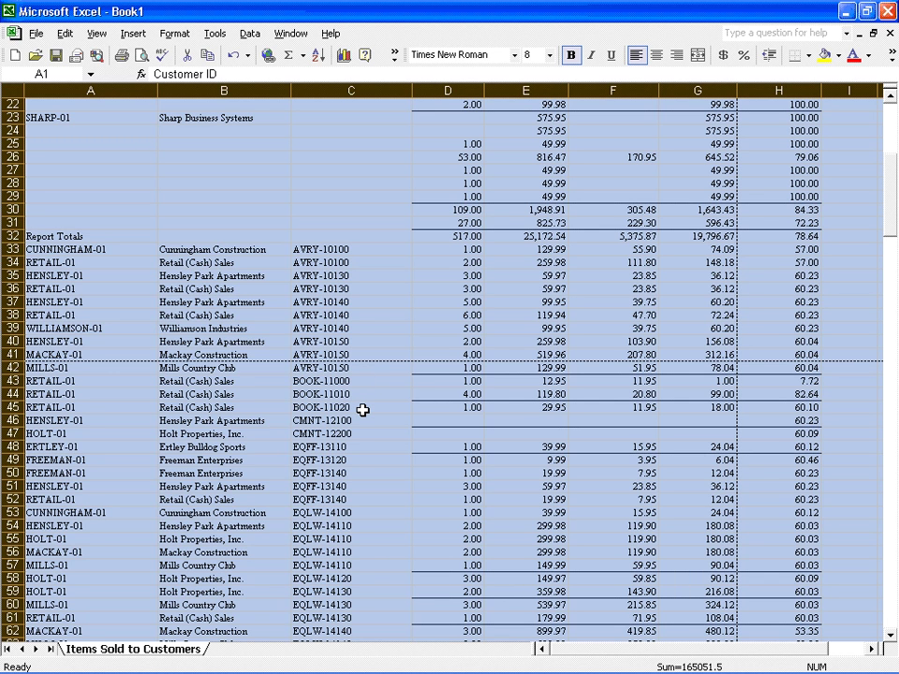
scroll(363, 409, down, 4)
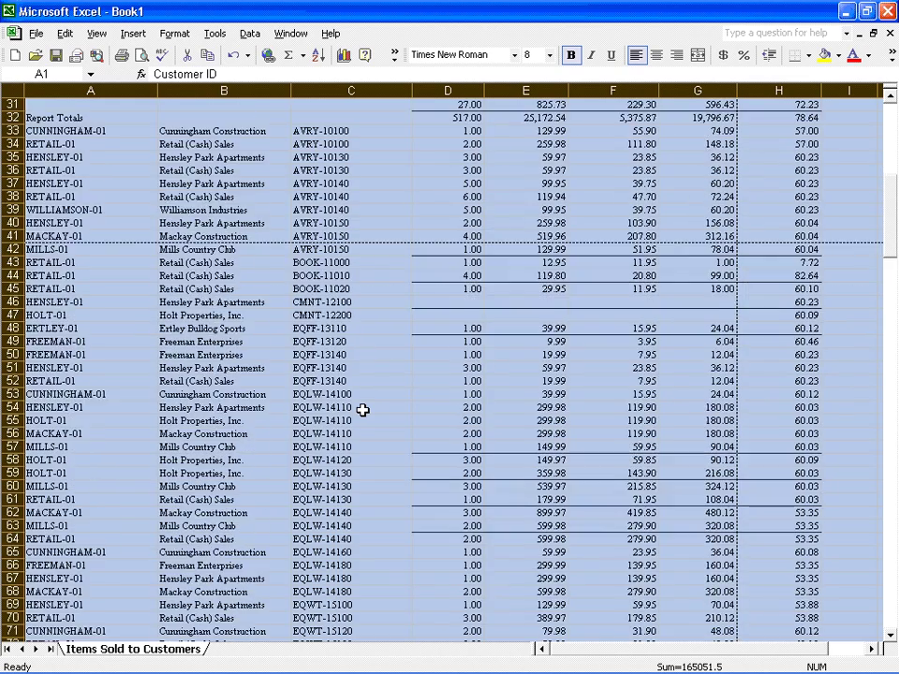
scroll(362, 410, down, 1)
scroll(362, 409, down, 2)
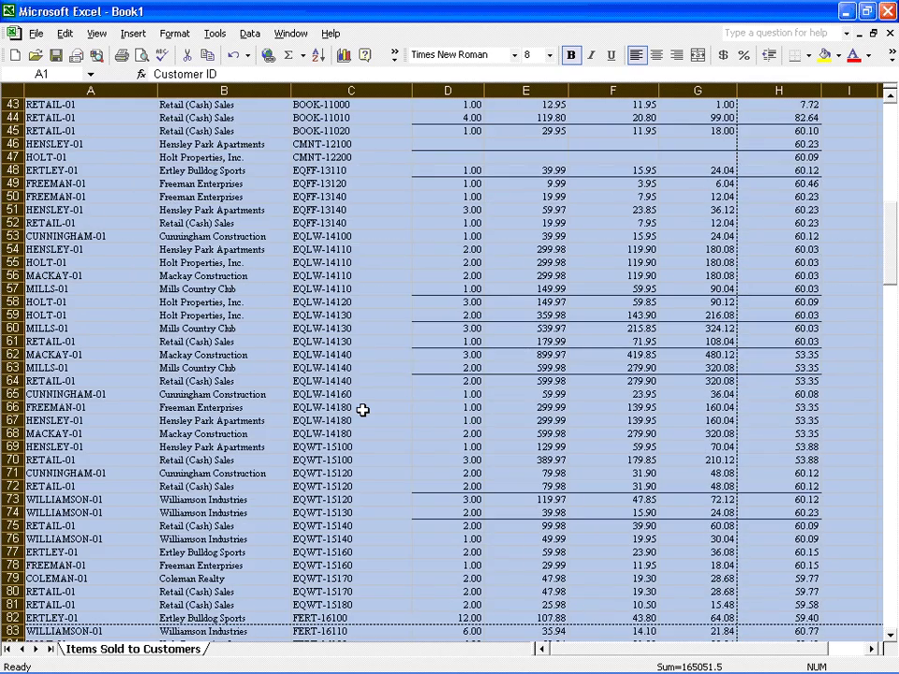
scroll(362, 409, down, 4)
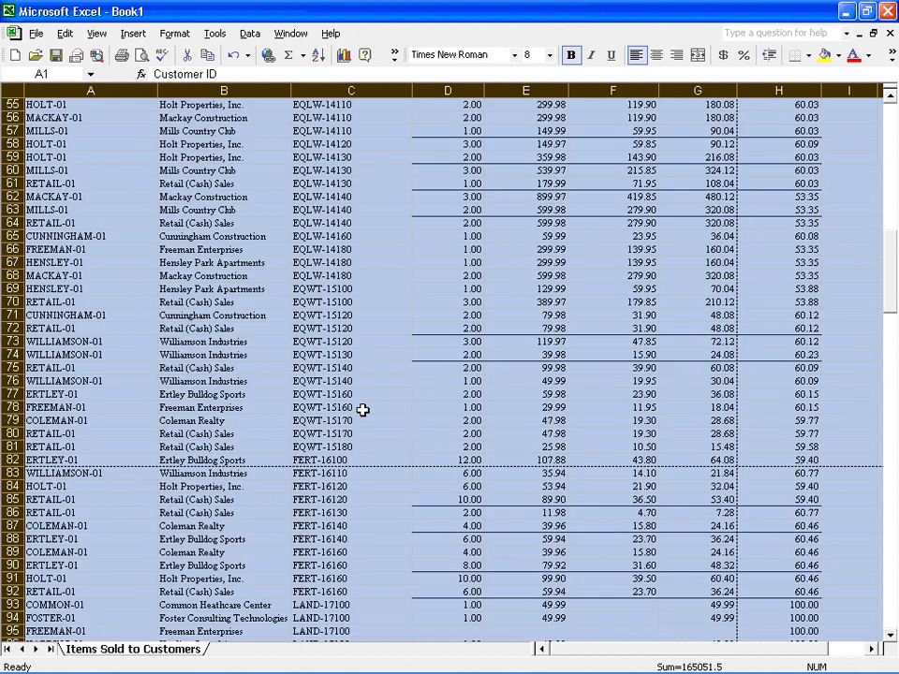
scroll(363, 409, down, 5)
scroll(362, 409, down, 5)
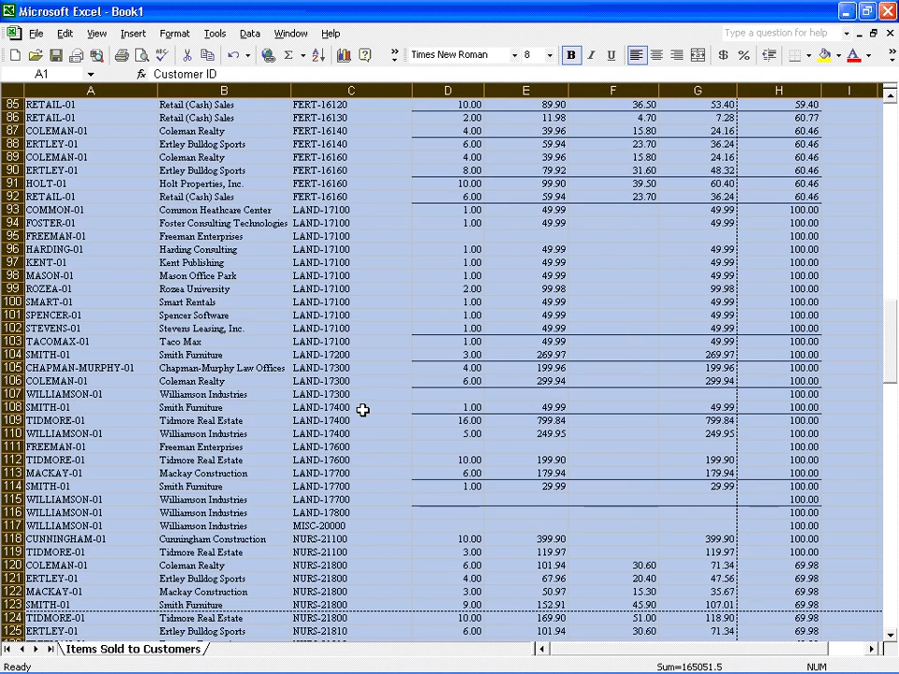
scroll(363, 409, down, 2)
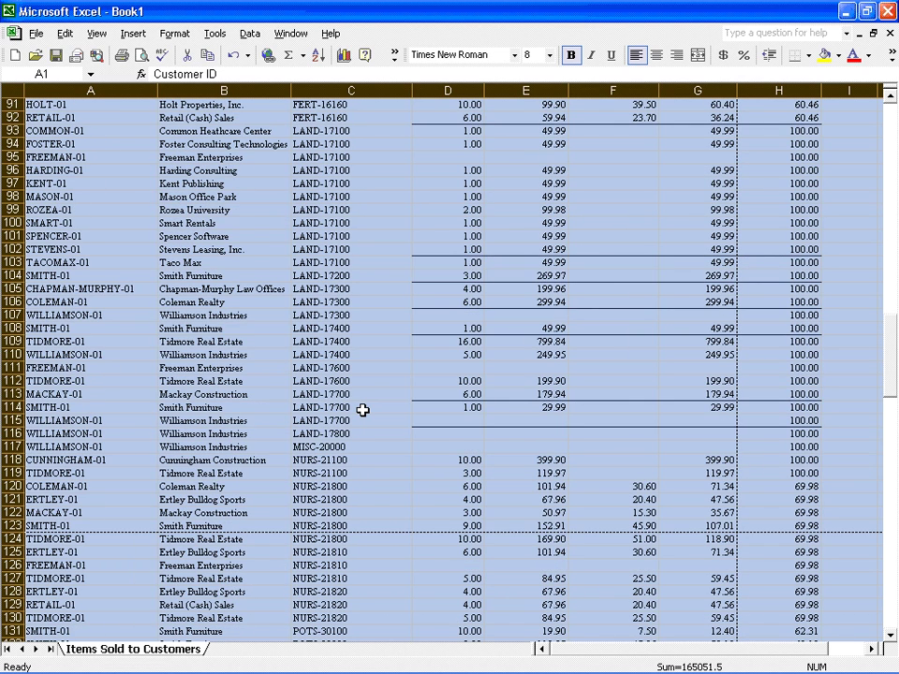
scroll(362, 409, down, 1)
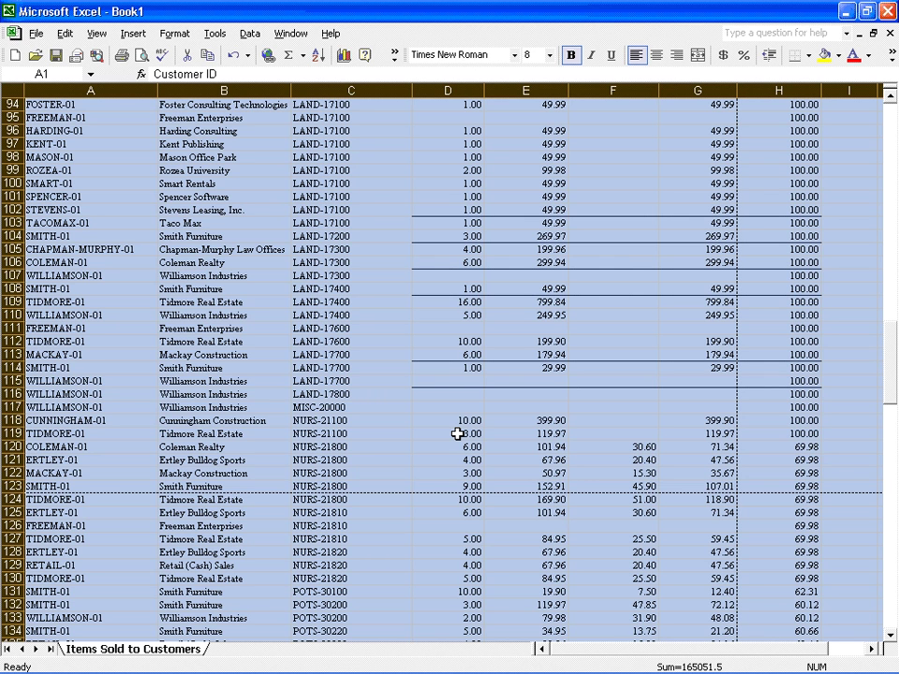
click(446, 328)
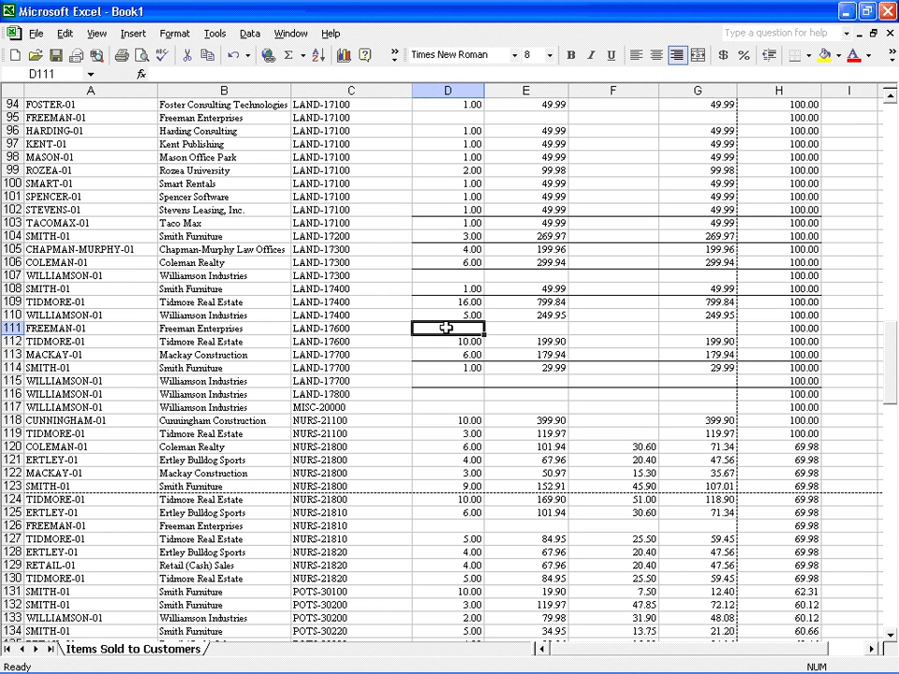
Minimize Excel and preview the <Standard> Balance Sheet from Financial Statements with default options.
click(849, 13)
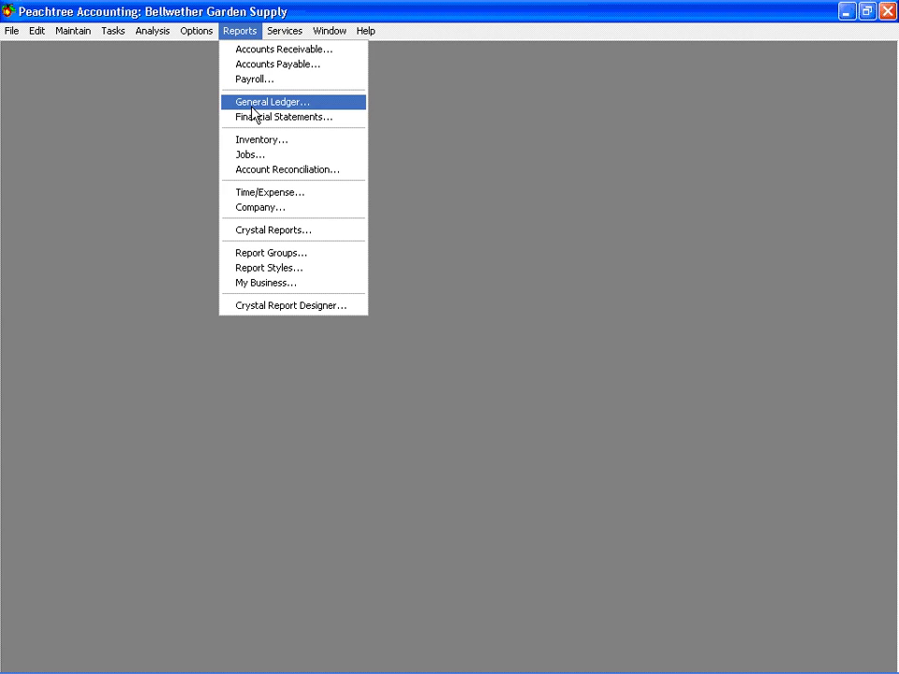
click(256, 118)
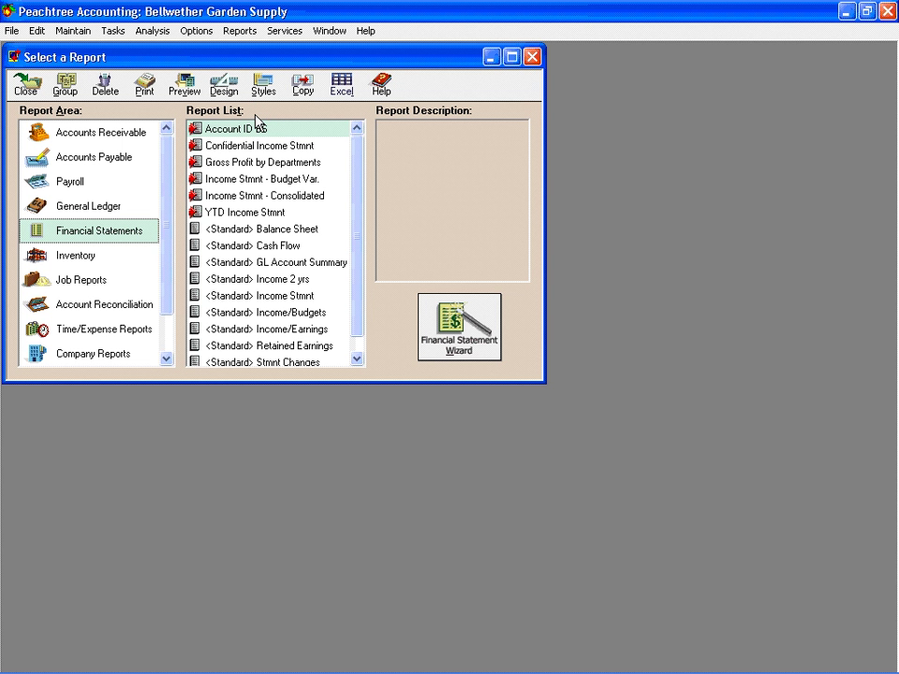
click(255, 230)
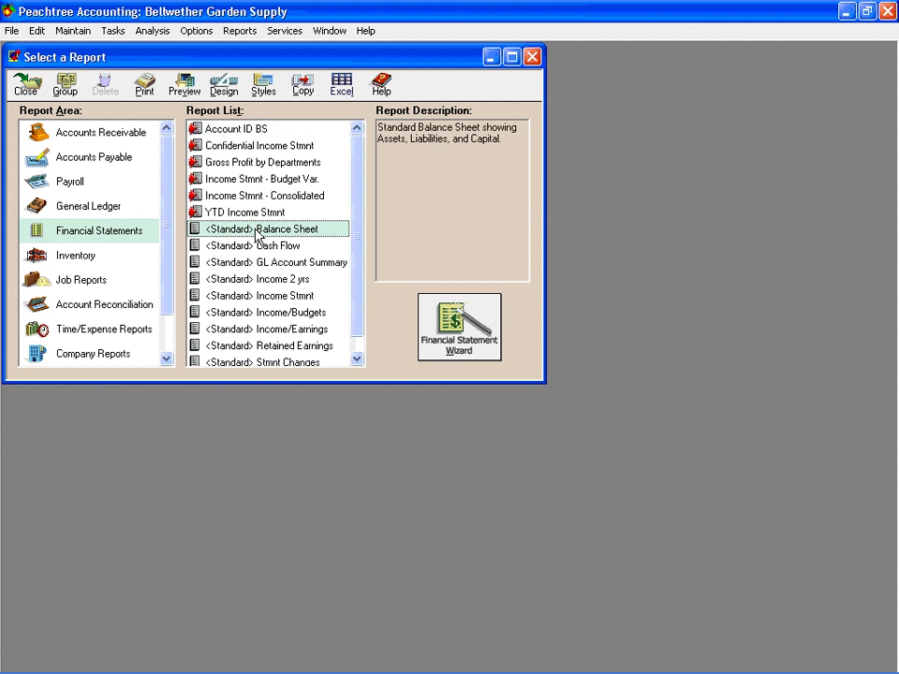
click(185, 86)
click(466, 461)
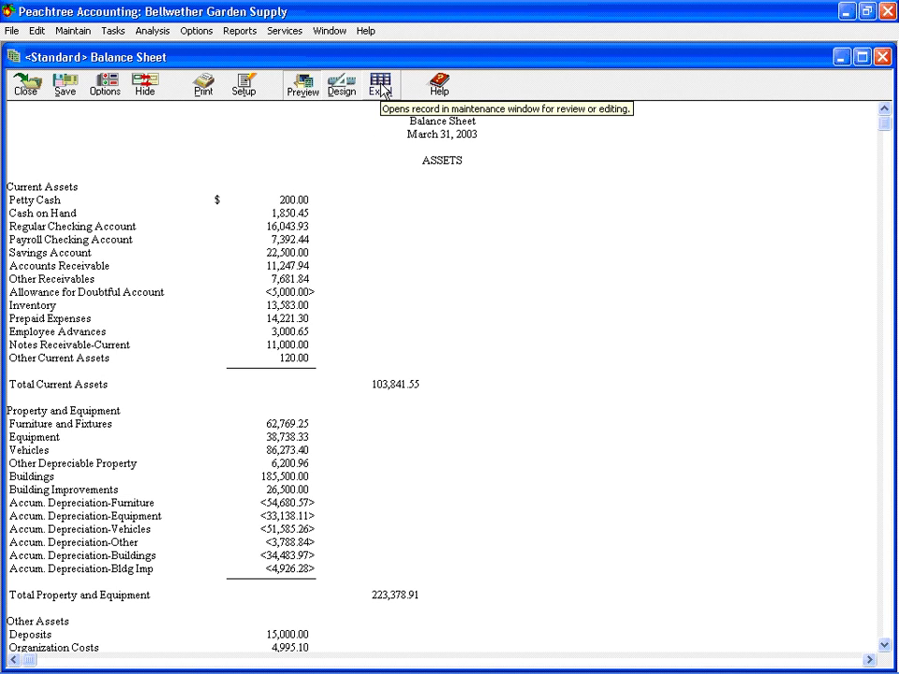
Export the Balance Sheet to a new Excel workbook and switch to Book2.
click(382, 87)
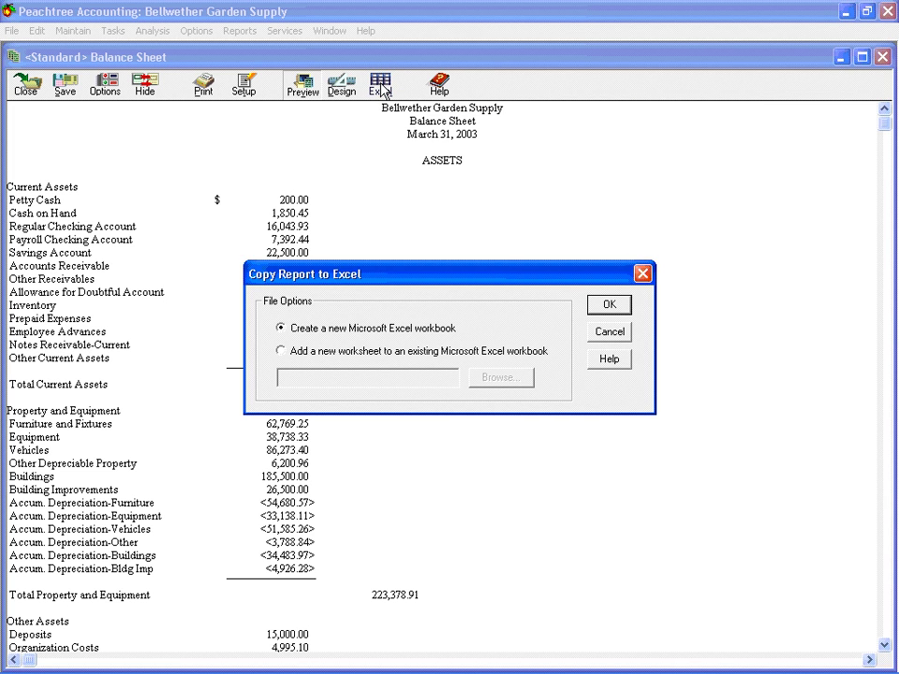
click(609, 304)
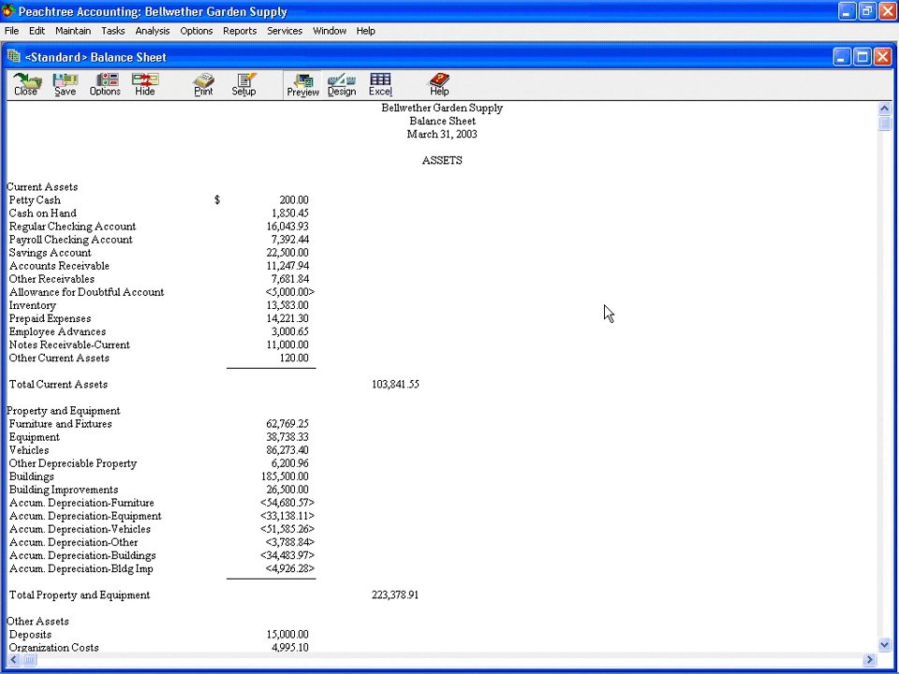
mouse_move(817, 661)
key(alt+Tab)
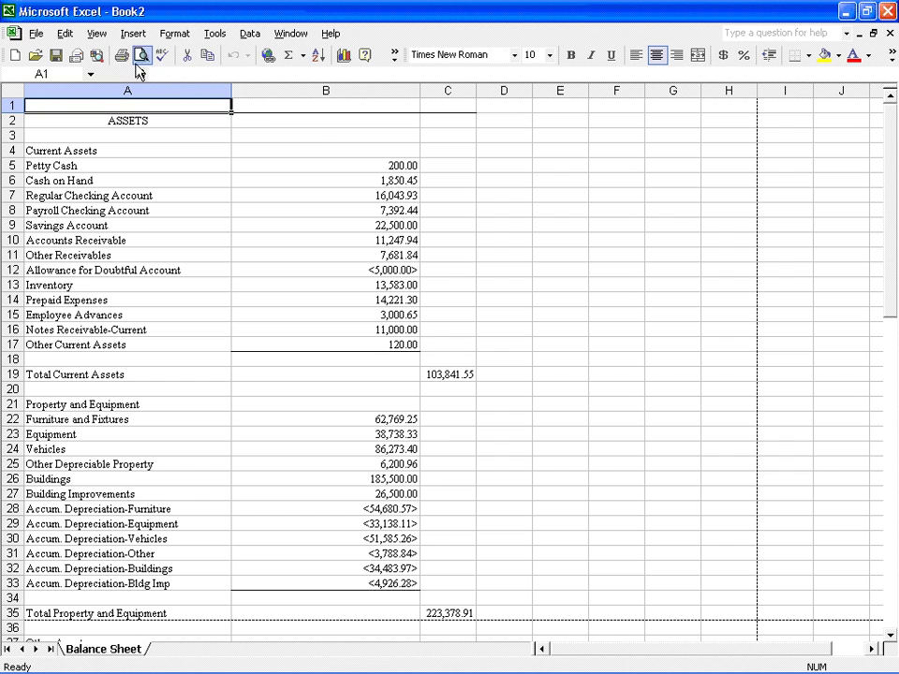
Review the Book2 sheet's Header and Footer settings, then cancel without changes.
click(96, 34)
click(122, 115)
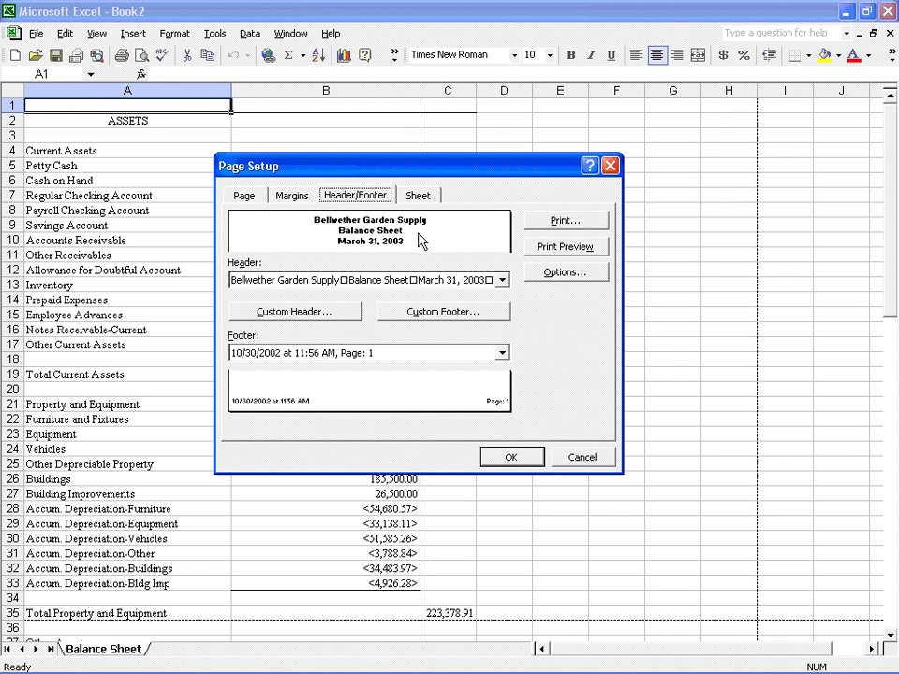
click(575, 461)
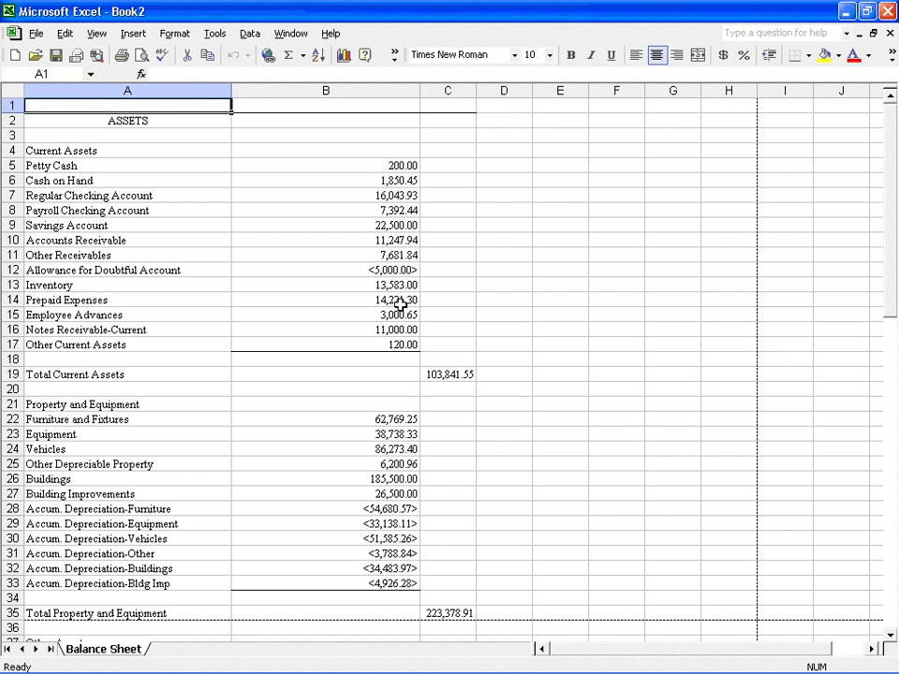
Return to Peachtree and close the Balance Sheet report preview.
key(alt+Tab)
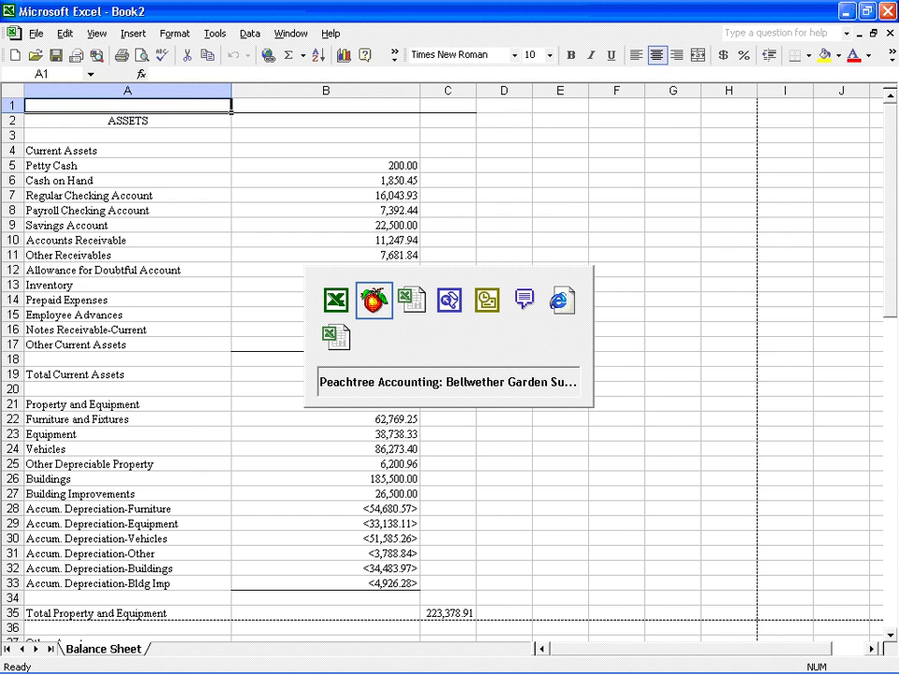
key(alt+Tab)
key(alt+Tab)
key(alt+Tab)
key(alt+Tab)
key(alt+Tab)
key(alt+Tab)
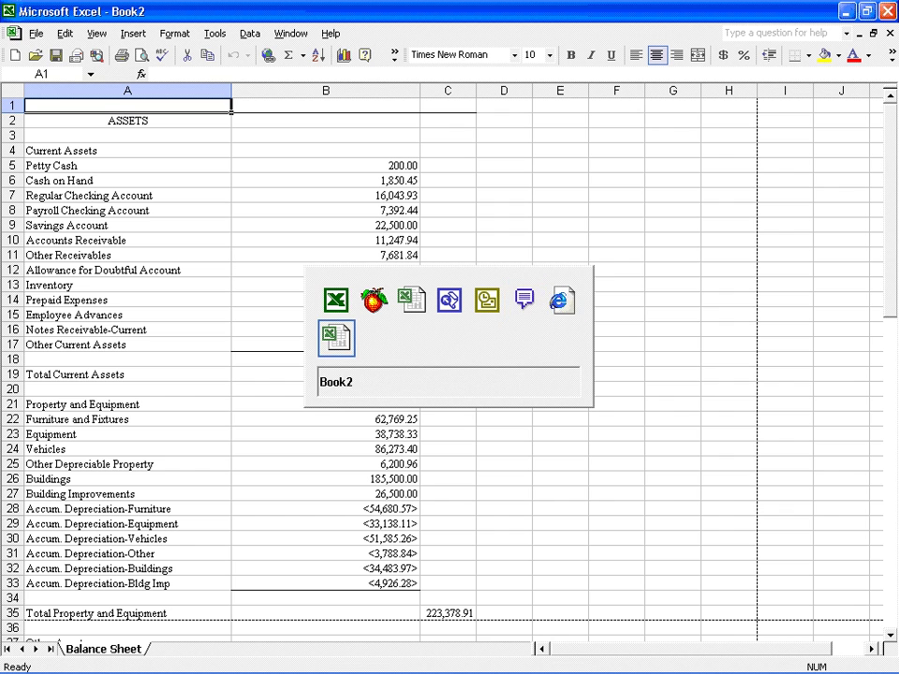
key(alt+Tab)
key(alt+Tab)
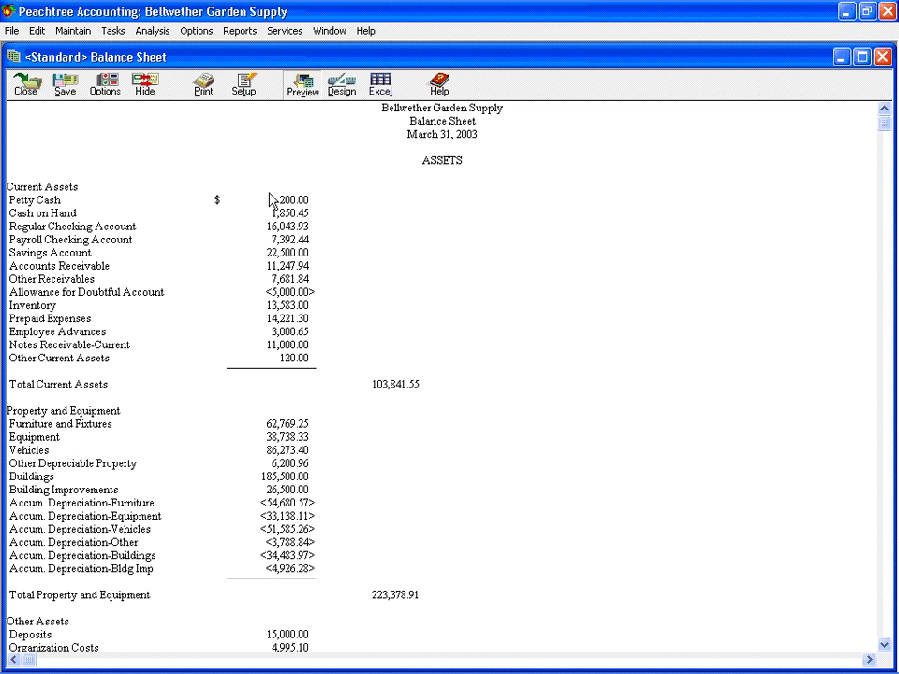
click(31, 94)
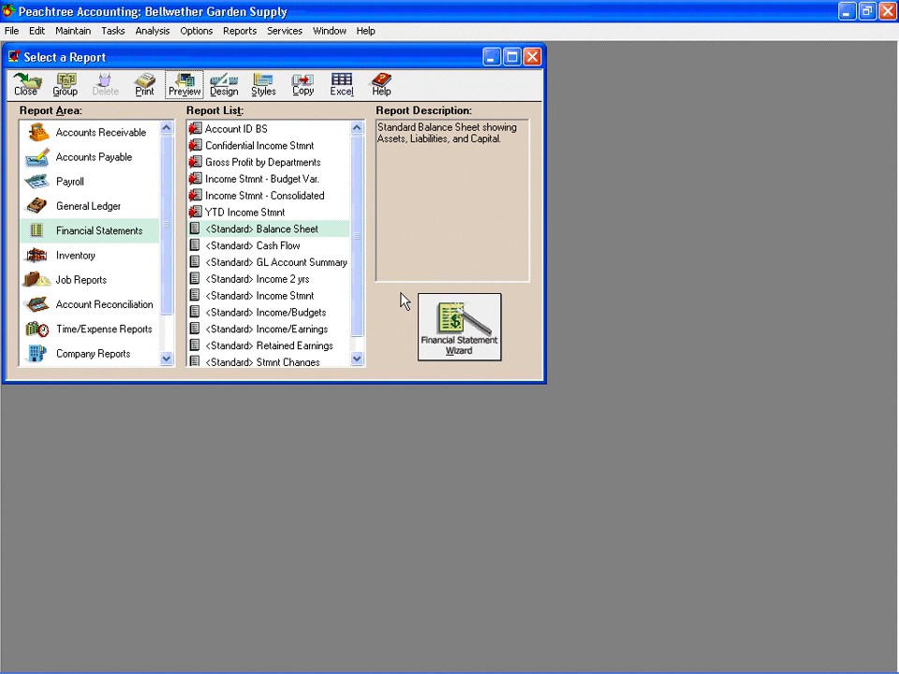